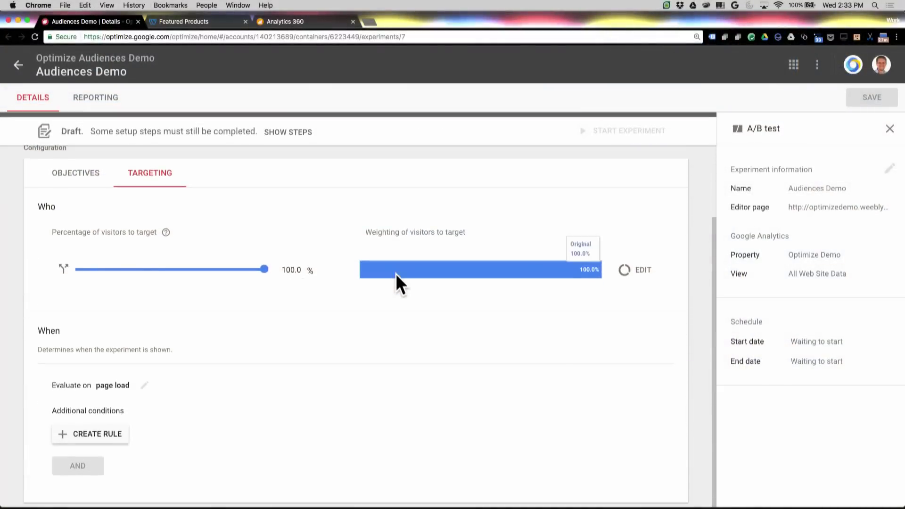
- Open the $89.99 Heavenly Haven product from Featured Products and select Heavenly_Haven in its URL
{"action": "key", "text": "ctrl+Tab"}
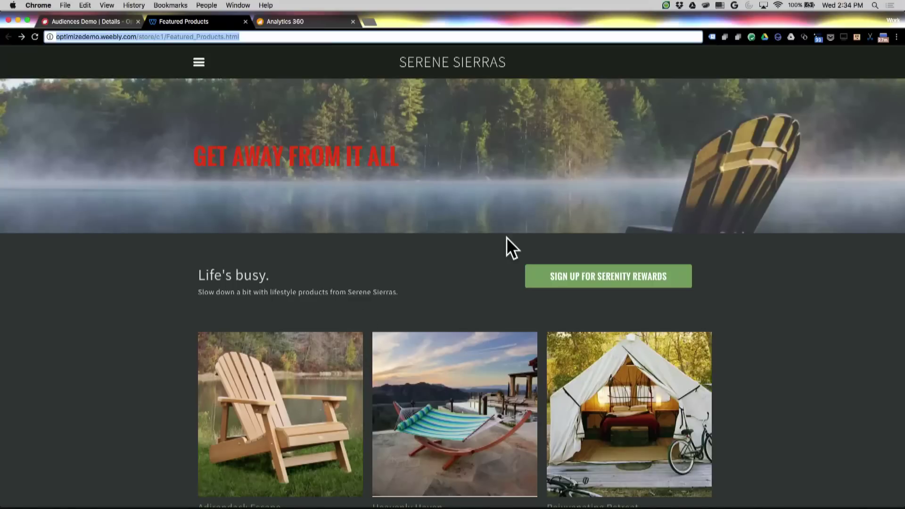
{"action": "scroll", "coordinate": [488, 253], "scroll_direction": "down", "scroll_amount": 3}
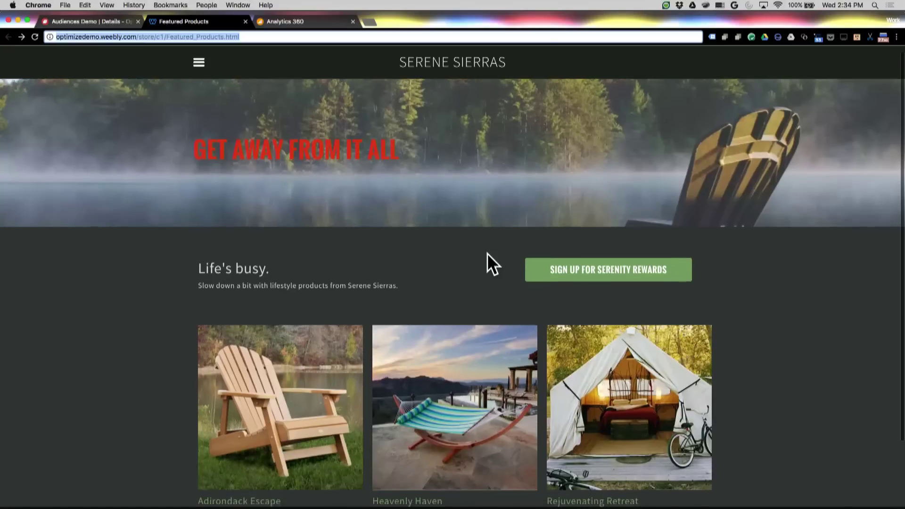
{"action": "scroll", "coordinate": [487, 253], "scroll_direction": "down", "scroll_amount": 1}
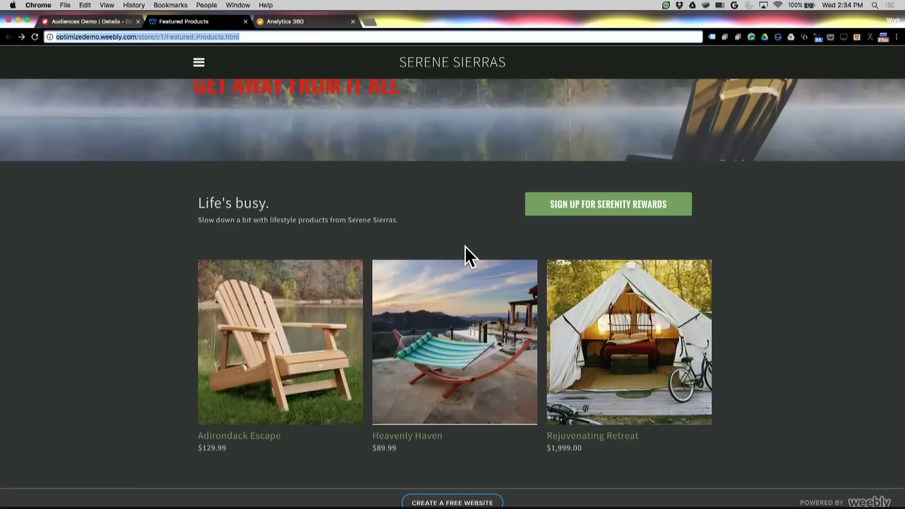
{"action": "left_click", "coordinate": [455, 312]}
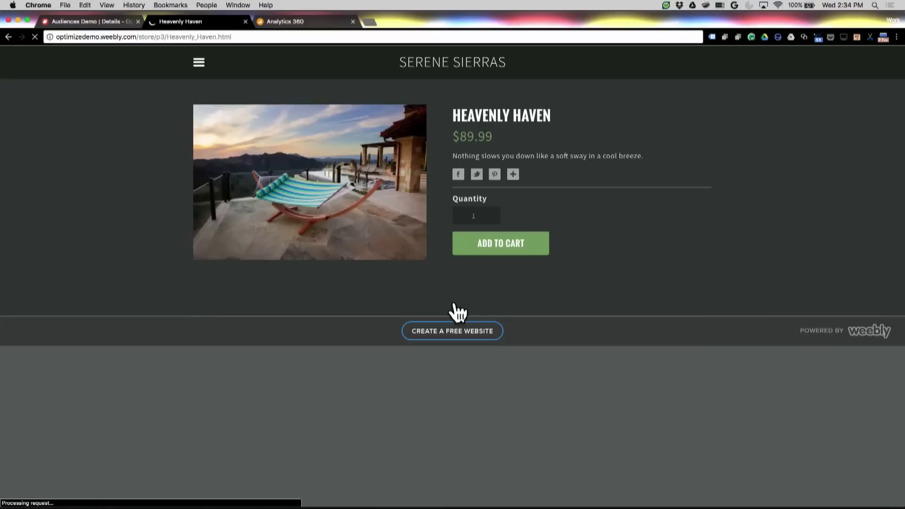
{"action": "left_click_drag", "start_coordinate": [216, 36], "coordinate": [168, 37]}
{"action": "key", "text": "super+c"}
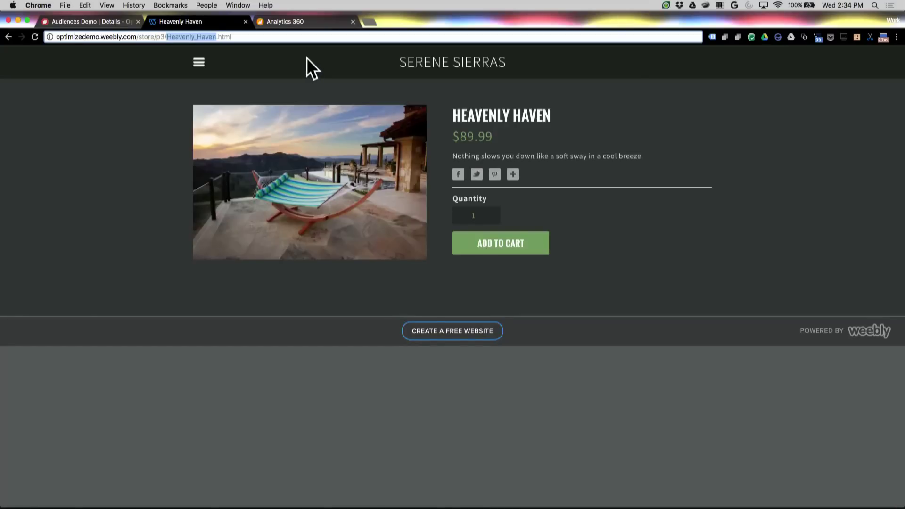
- In the Analytics Admin page, expand Audience Definitions and open Audiences for Optimize Demo
{"action": "left_click", "coordinate": [288, 25]}
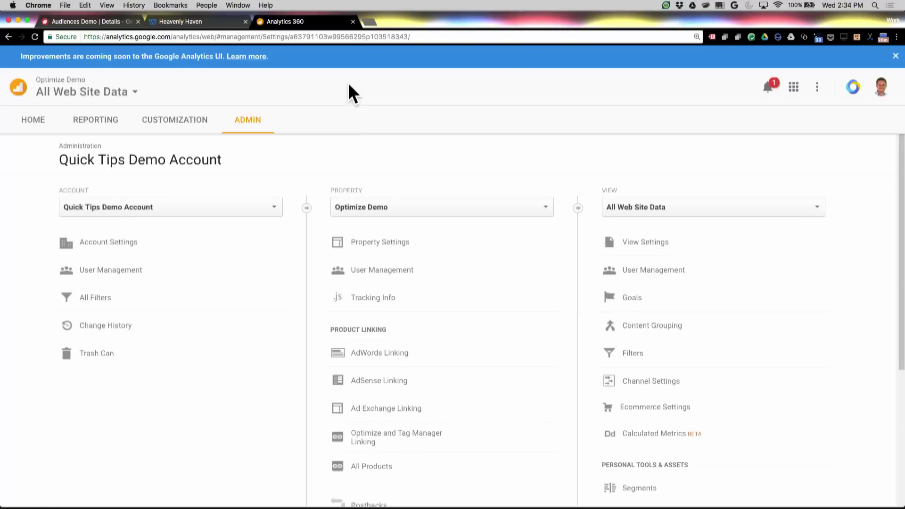
{"action": "scroll", "coordinate": [390, 165], "scroll_direction": "down", "scroll_amount": 5}
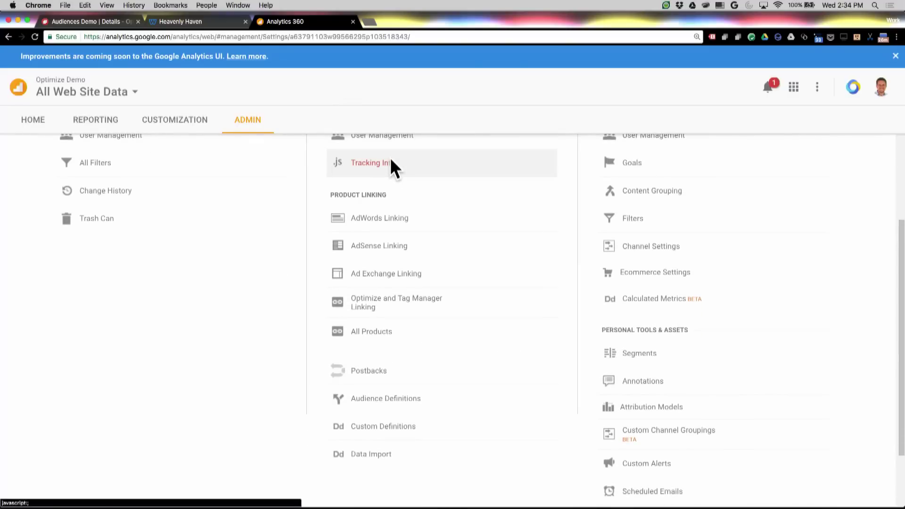
{"action": "scroll", "coordinate": [405, 243], "scroll_direction": "down", "scroll_amount": 1}
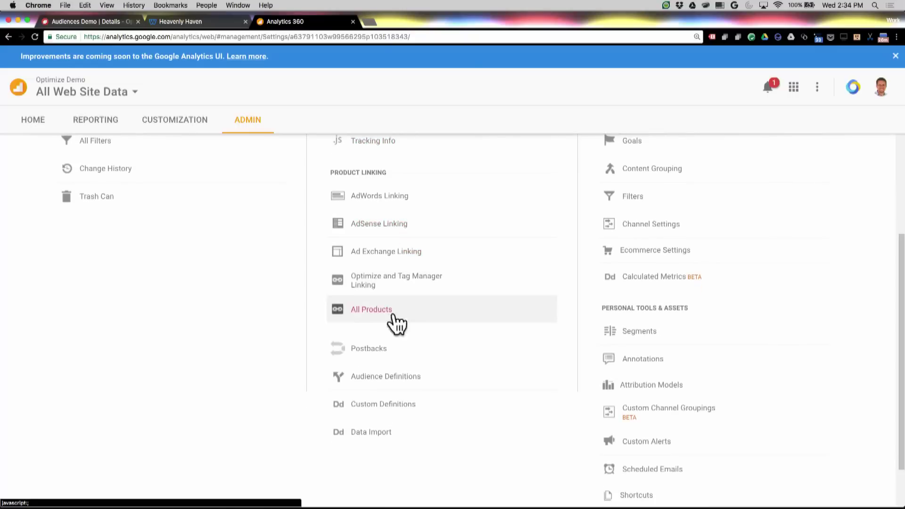
{"action": "left_click", "coordinate": [416, 377]}
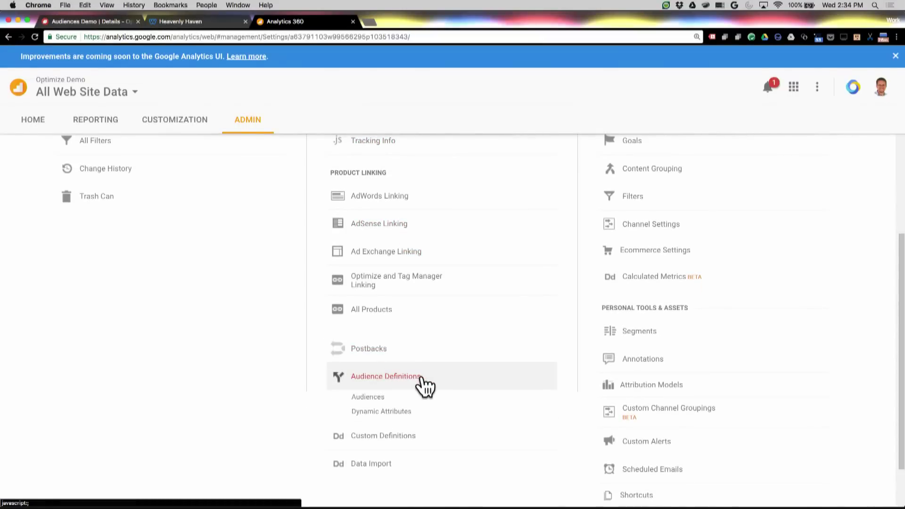
{"action": "left_click", "coordinate": [387, 398]}
{"action": "scroll", "coordinate": [360, 365], "scroll_direction": "up", "scroll_amount": 3}
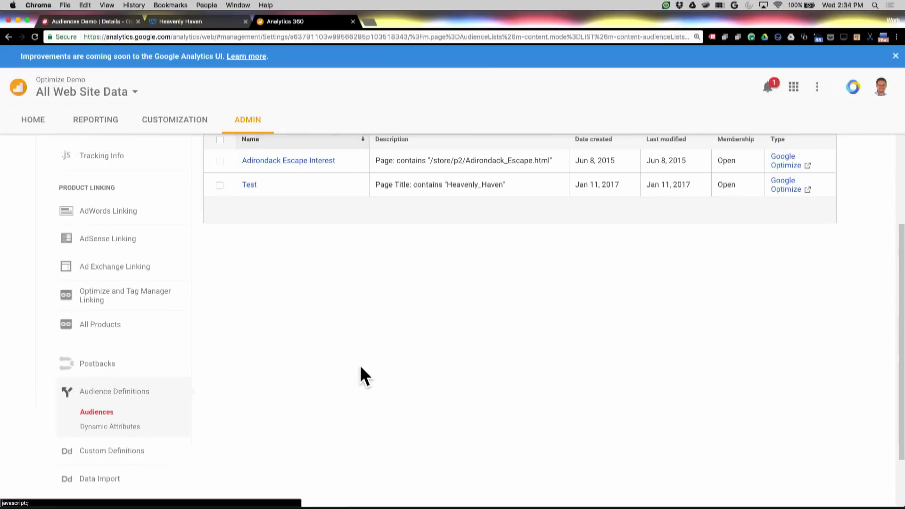
- Create a new audience on the All Web Site Data view, destination account Google Optimize
{"action": "left_click", "coordinate": [257, 260]}
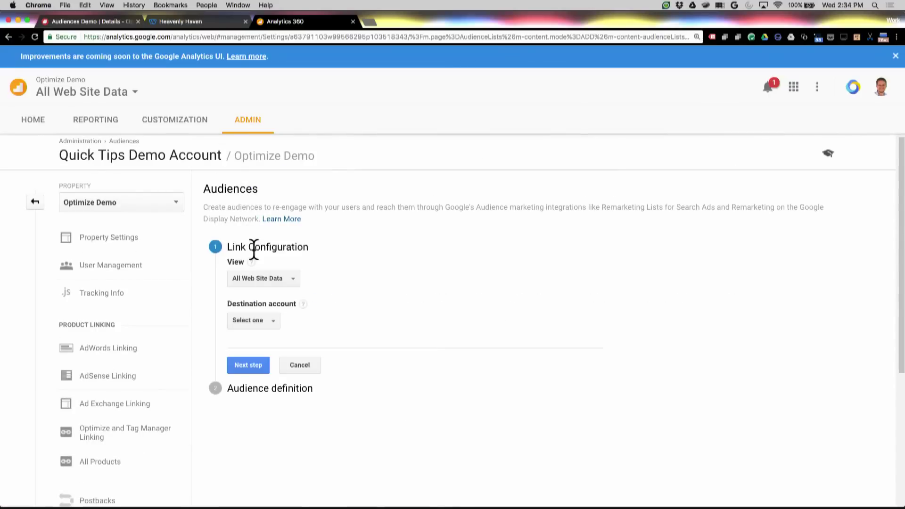
{"action": "left_click", "coordinate": [293, 281]}
{"action": "left_click", "coordinate": [295, 281]}
{"action": "scroll", "coordinate": [302, 278], "scroll_direction": "down", "scroll_amount": 2}
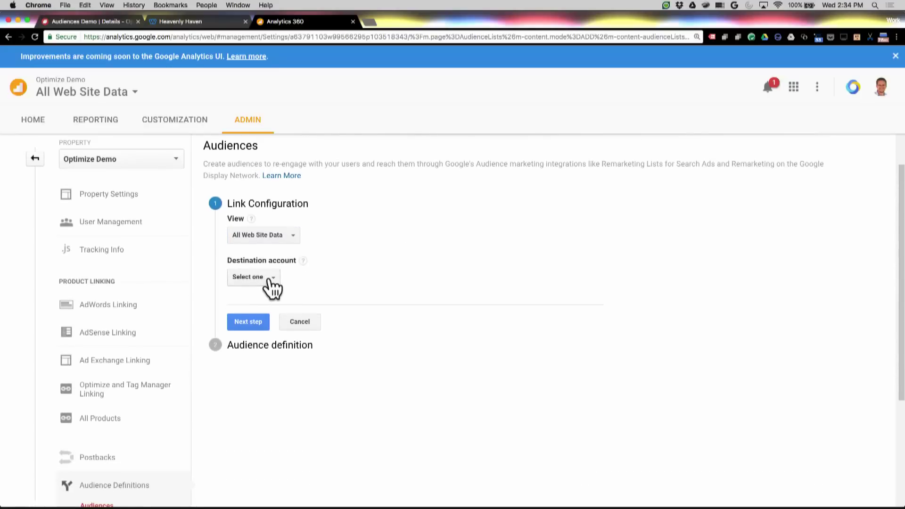
{"action": "left_click", "coordinate": [269, 280]}
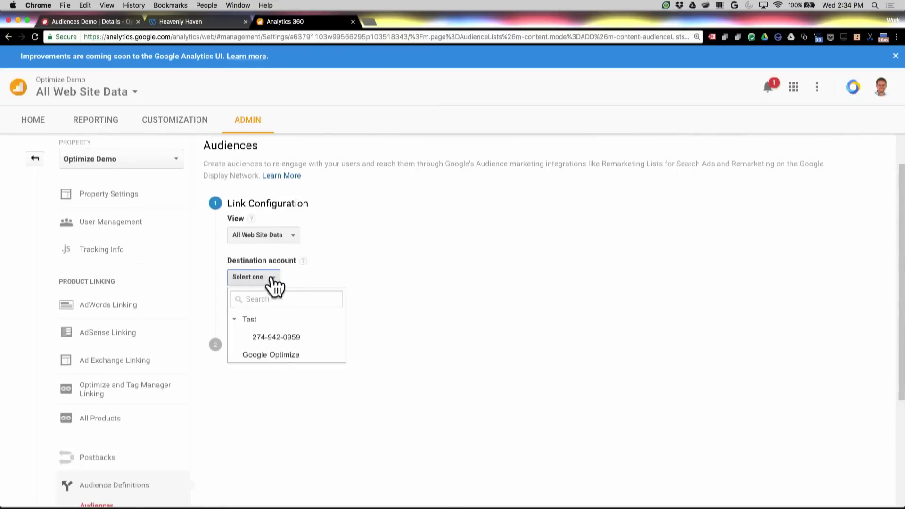
{"action": "left_click", "coordinate": [309, 359]}
{"action": "left_click", "coordinate": [250, 322]}
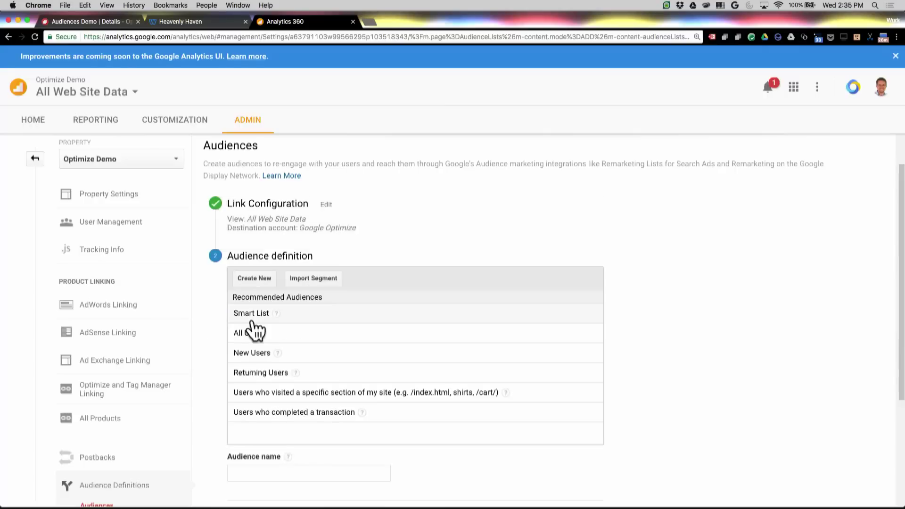
{"action": "left_click", "coordinate": [255, 281]}
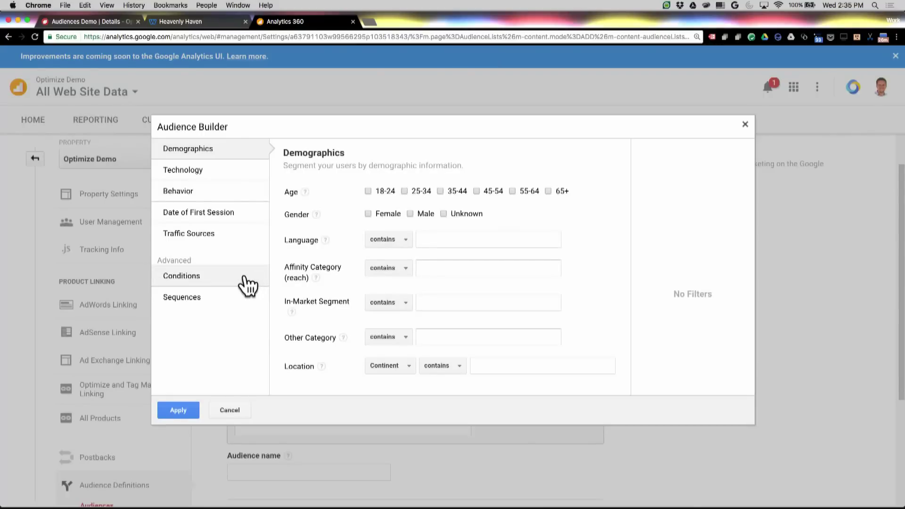
- Add and apply the audience condition Page contains 'Heavenly_Haven'
{"action": "left_click", "coordinate": [244, 279]}
{"action": "left_click", "coordinate": [334, 216]}
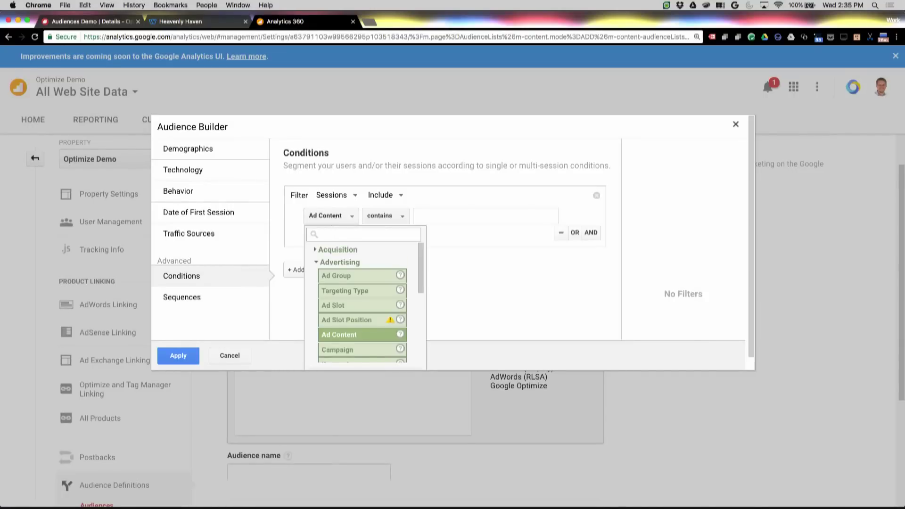
{"action": "type", "text": "page"}
{"action": "scroll", "coordinate": [349, 278], "scroll_direction": "down", "scroll_amount": 5}
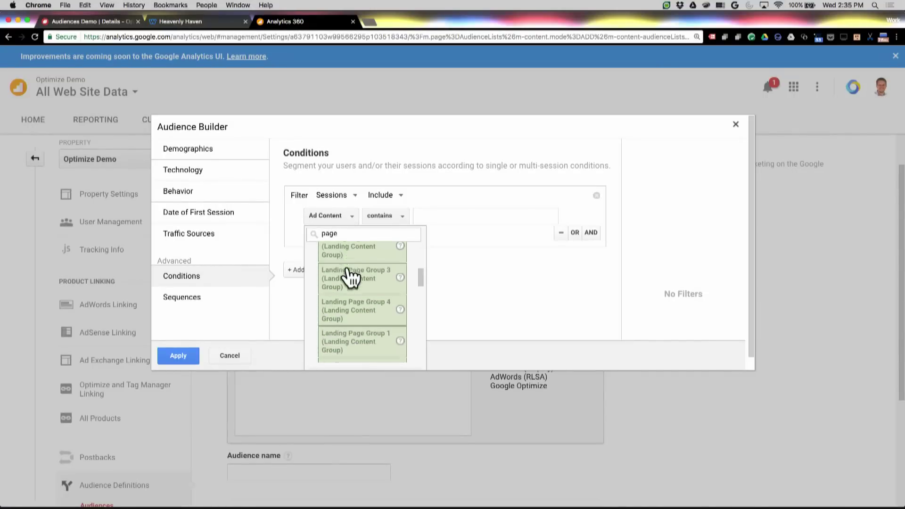
{"action": "scroll", "coordinate": [349, 277], "scroll_direction": "down", "scroll_amount": 6}
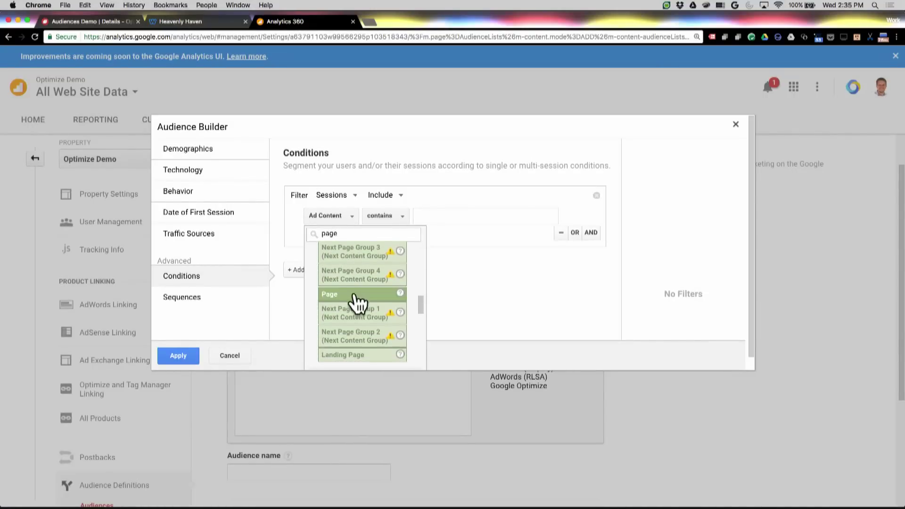
{"action": "left_click", "coordinate": [357, 298]}
{"action": "left_click", "coordinate": [422, 216]}
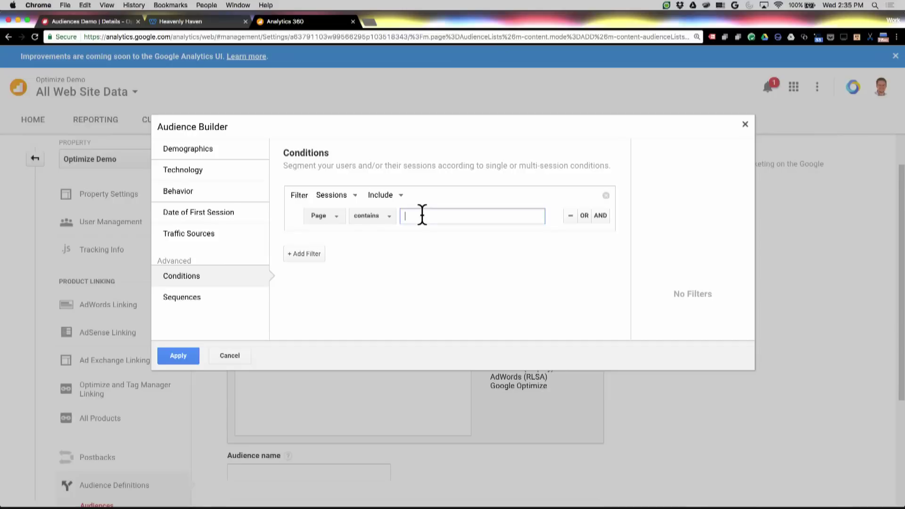
{"action": "key", "text": "super+v"}
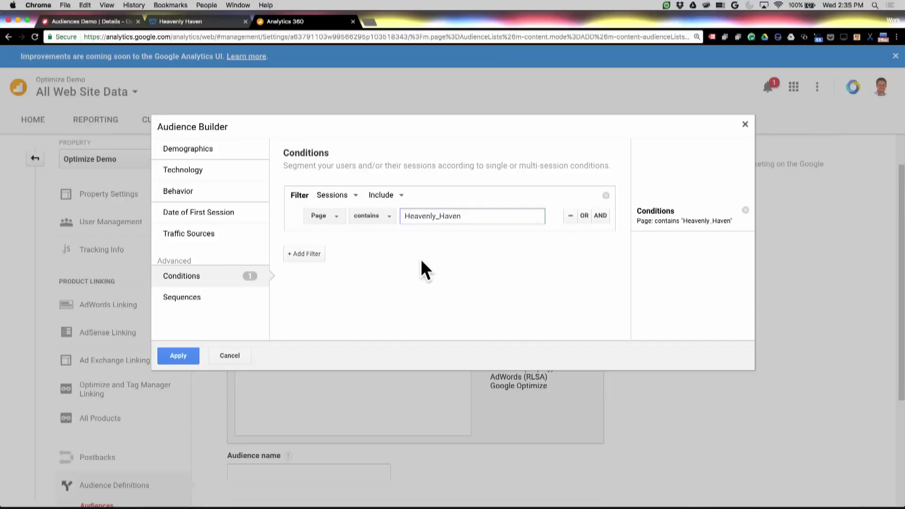
{"action": "left_click", "coordinate": [179, 356]}
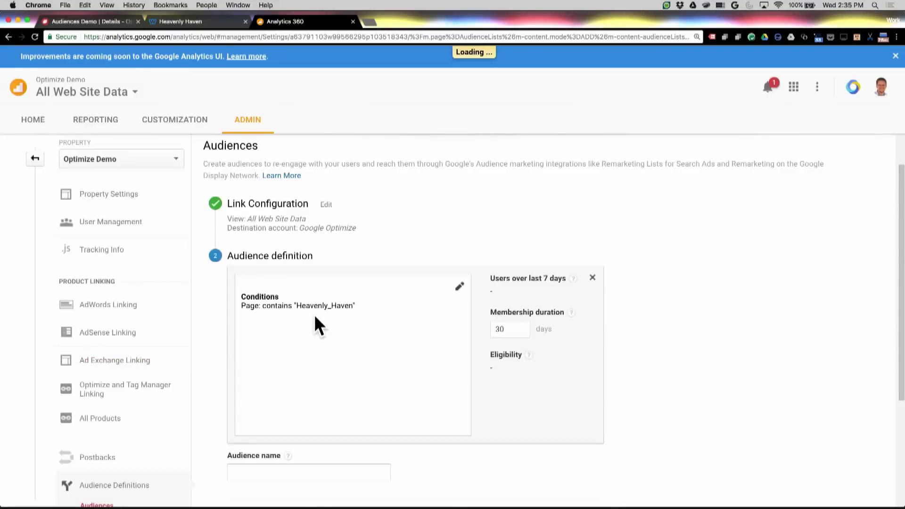
- Name the audience 'Hammock Interest' and save it
{"action": "scroll", "coordinate": [319, 344], "scroll_direction": "down", "scroll_amount": 2}
{"action": "left_click", "coordinate": [273, 426]}
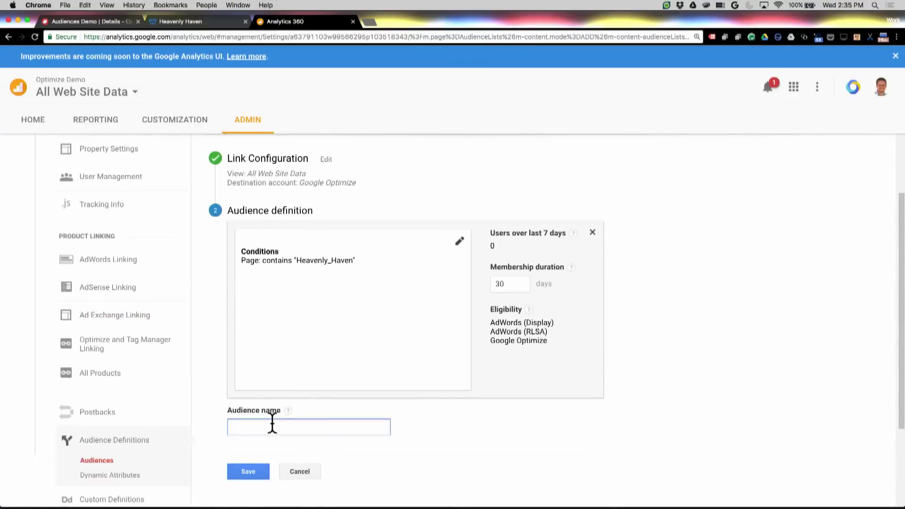
{"action": "type", "text": "Hammock Interest"}
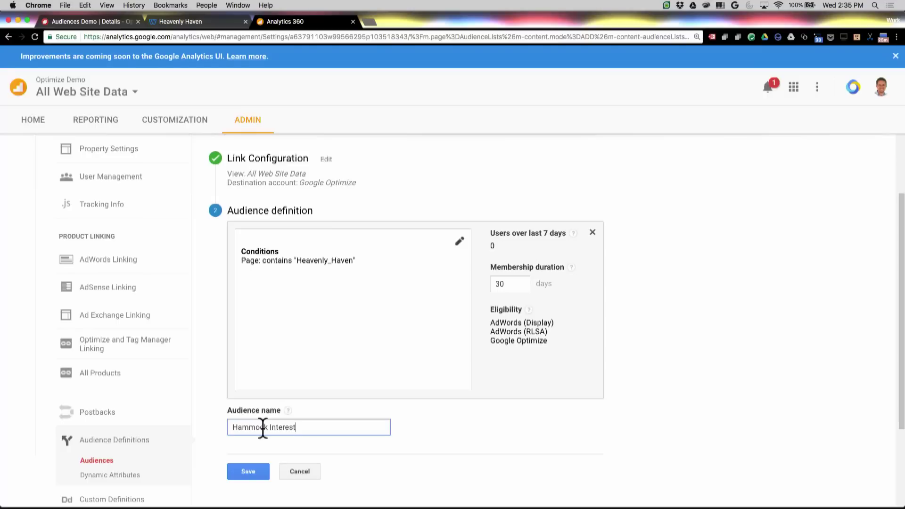
{"action": "left_click", "coordinate": [252, 471]}
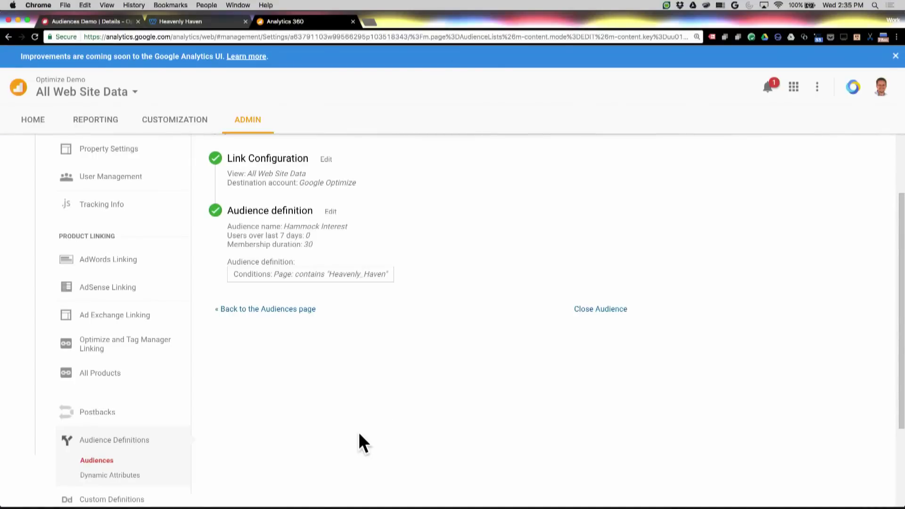
- Add a Google Analytics audiences targeting rule with value Hammock Interest to Audiences Demo
{"action": "left_click", "coordinate": [72, 21]}
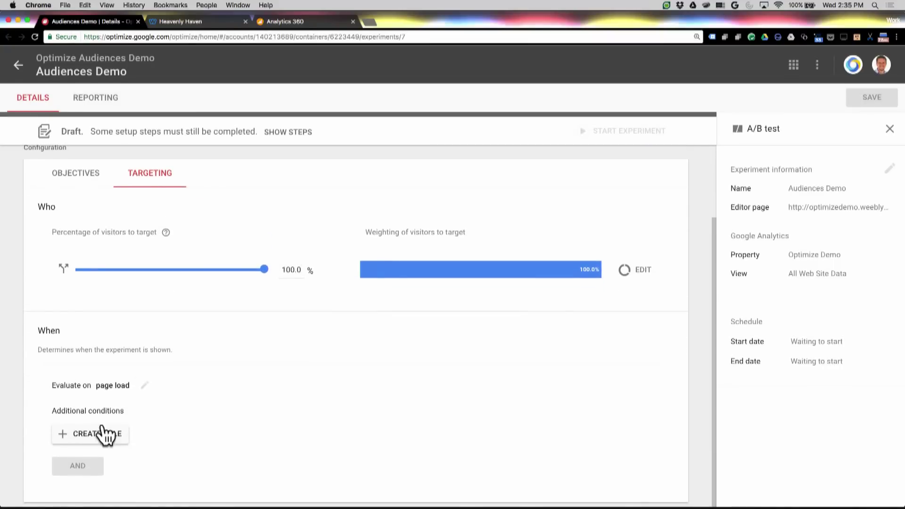
{"action": "left_click", "coordinate": [102, 427]}
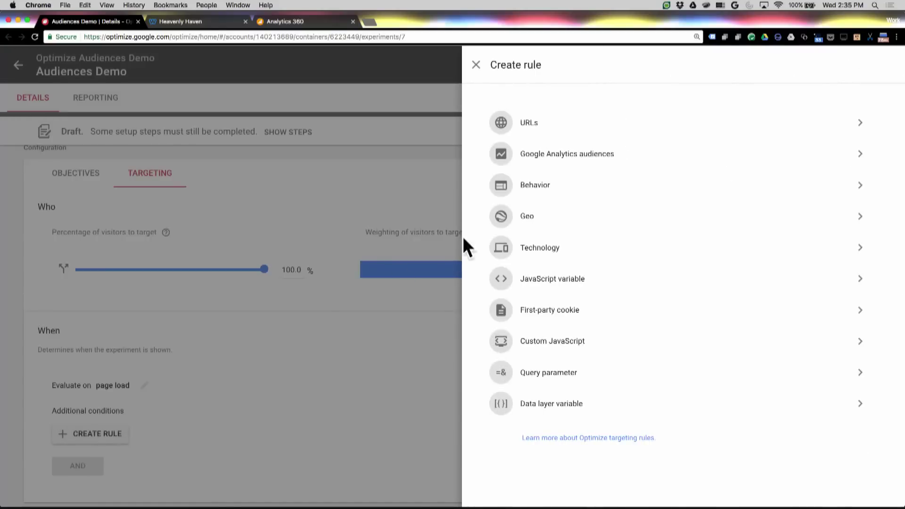
{"action": "left_click", "coordinate": [584, 161]}
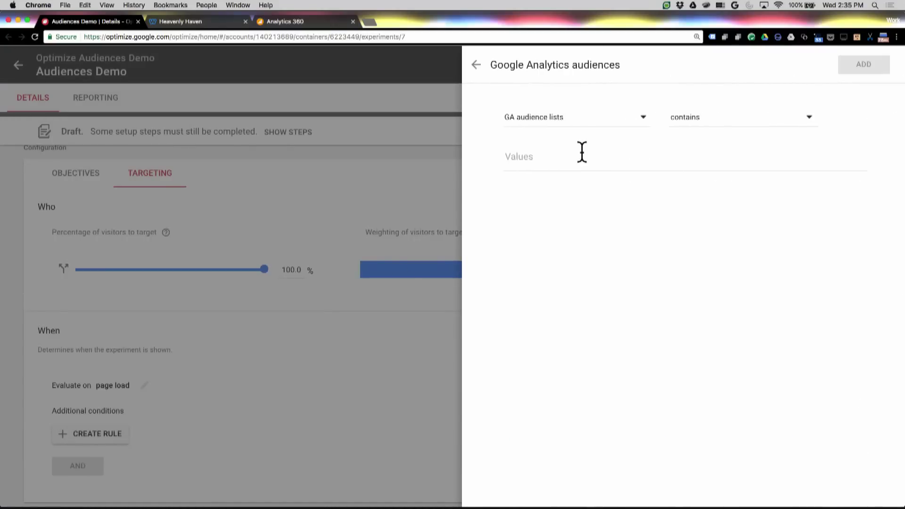
{"action": "left_click", "coordinate": [542, 156]}
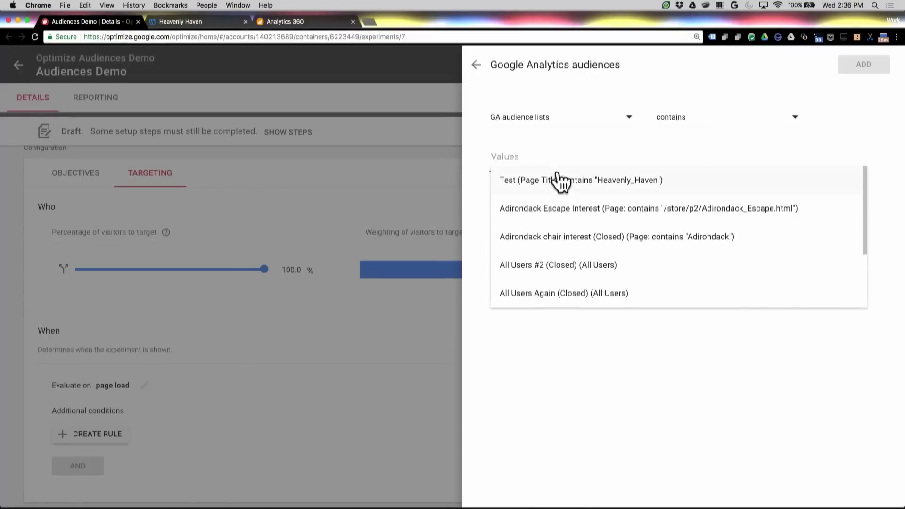
{"action": "scroll", "coordinate": [597, 263], "scroll_direction": "down", "scroll_amount": 3}
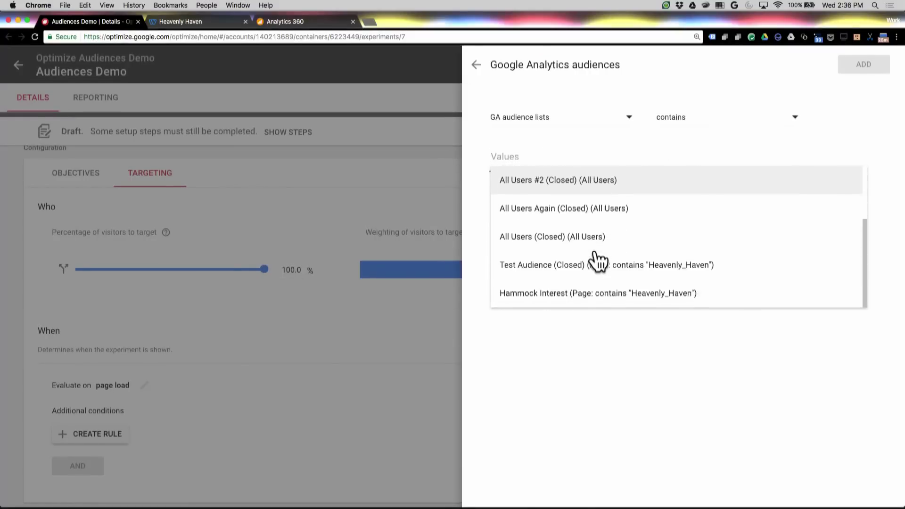
{"action": "left_click", "coordinate": [590, 294]}
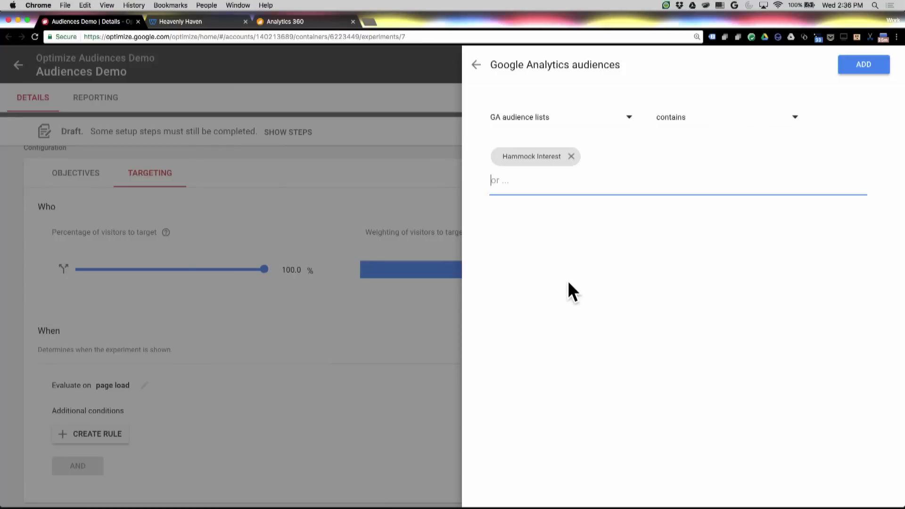
{"action": "left_click", "coordinate": [870, 73]}
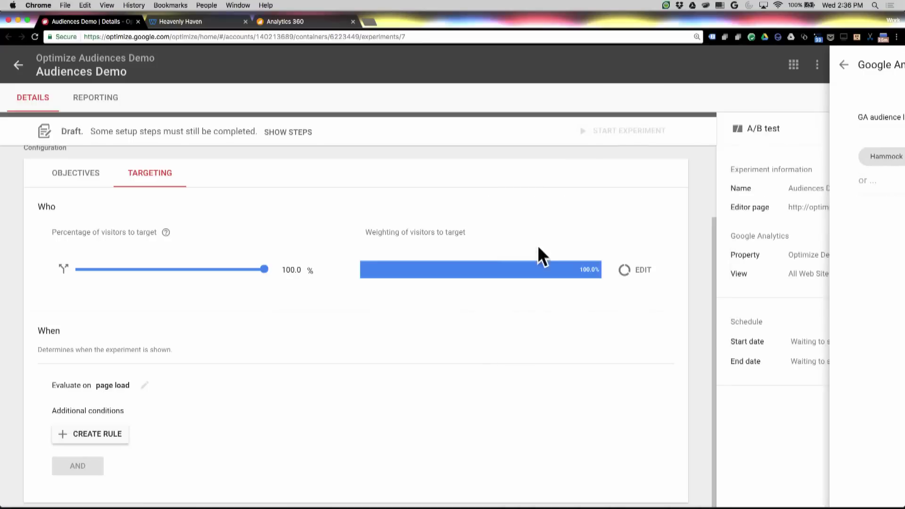
{"action": "scroll", "coordinate": [303, 408], "scroll_direction": "up", "scroll_amount": 5}
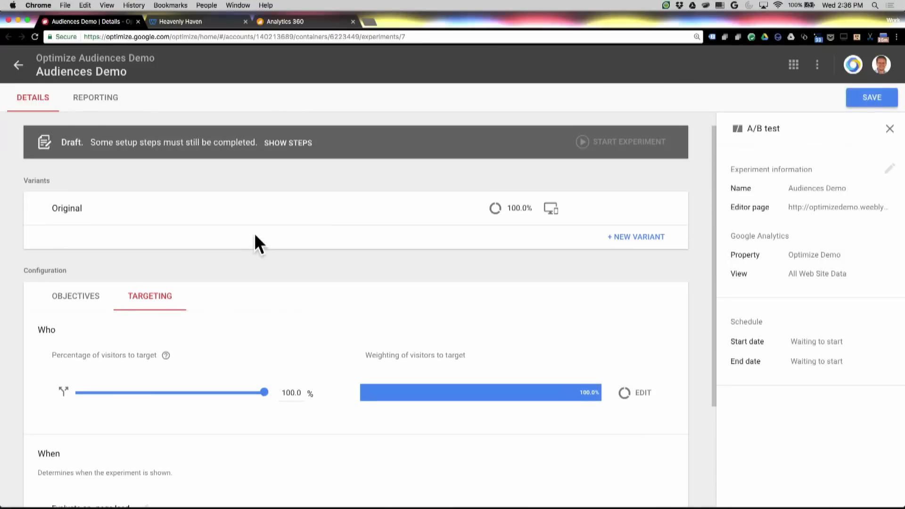
{"action": "scroll", "coordinate": [287, 331], "scroll_direction": "down", "scroll_amount": 5}
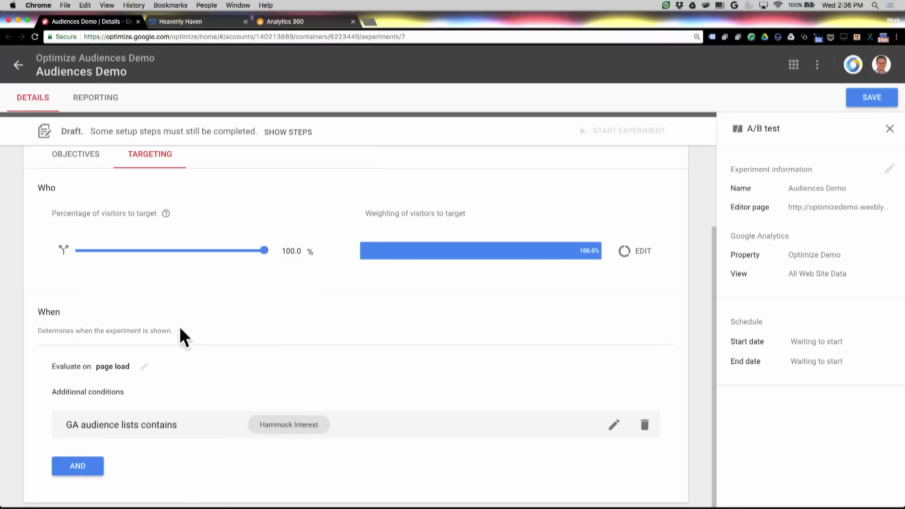